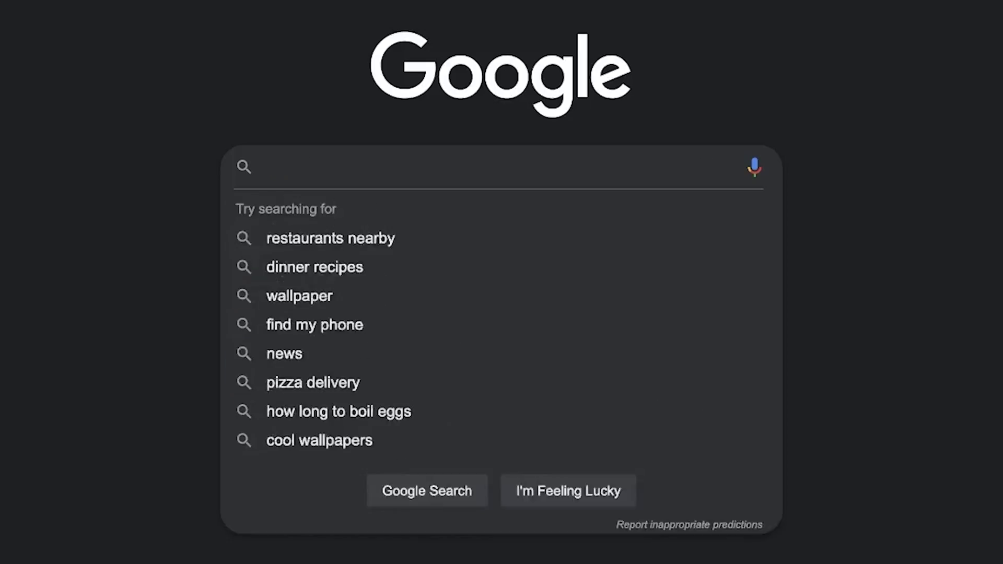
Step: Search Google for 'metamask chrome extension'
key("Return")
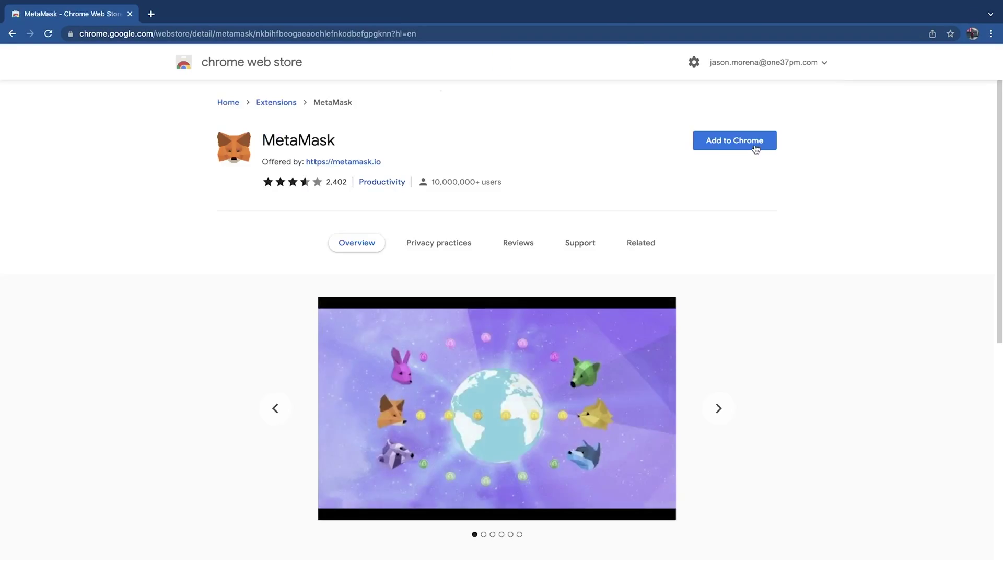
Step: Add the MetaMask extension to Chrome, launch it, and choose to create a new wallet
left_click(753, 142)
left_click(608, 116)
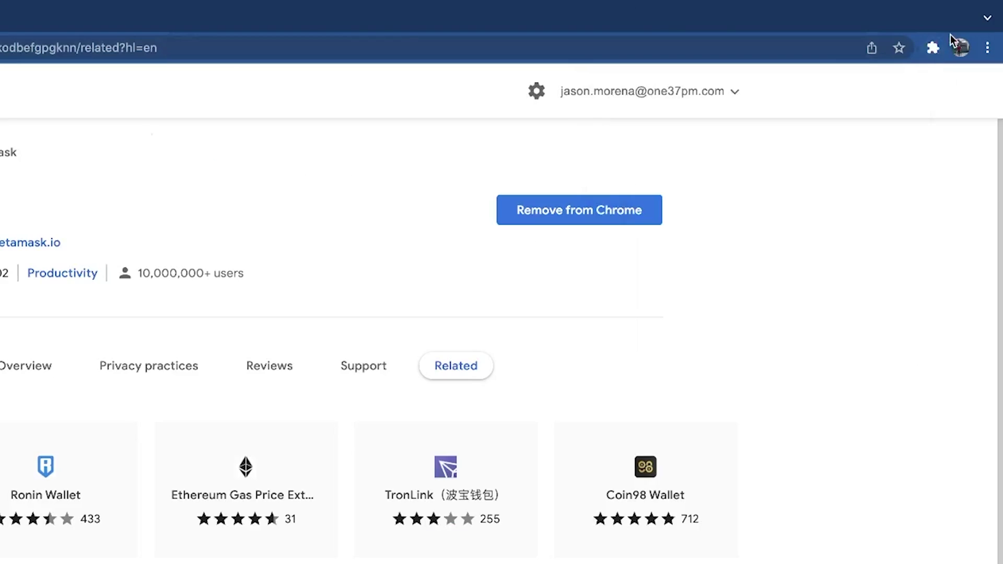
left_click(954, 33)
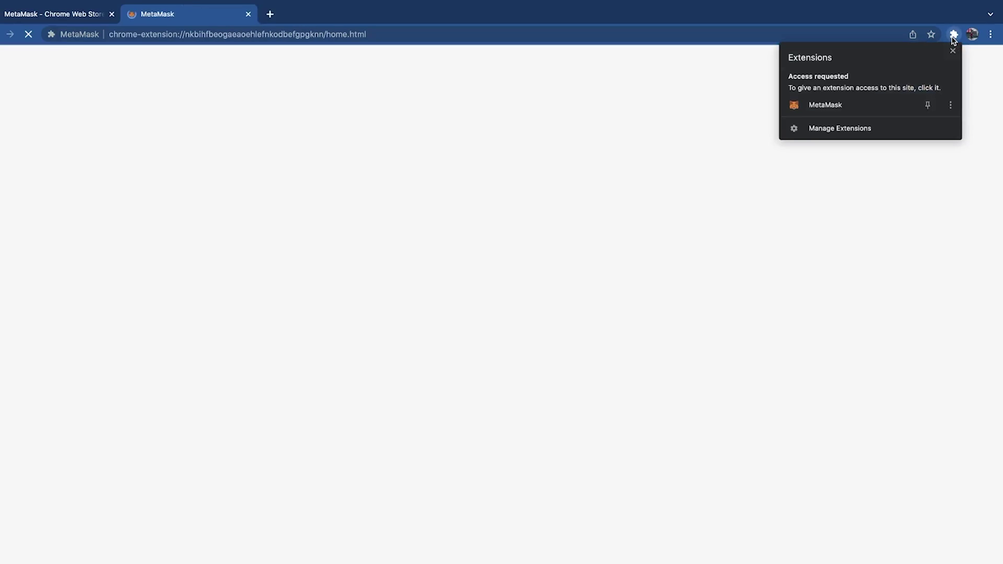
left_click(837, 107)
left_click(511, 340)
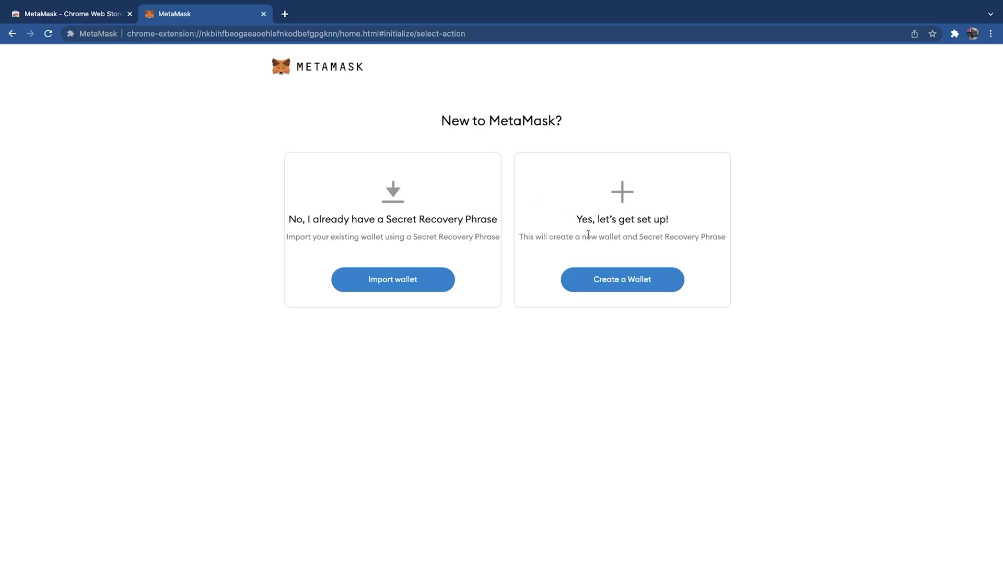
left_click(603, 283)
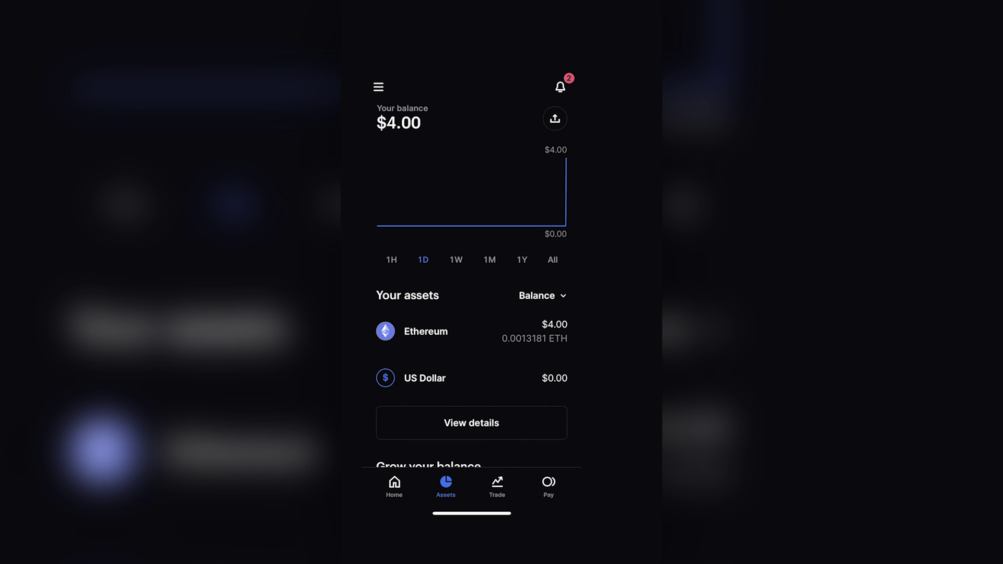
Step: In Coinbase, start sending $3 of Ethereum and continue to the recipient step
left_click(426, 332)
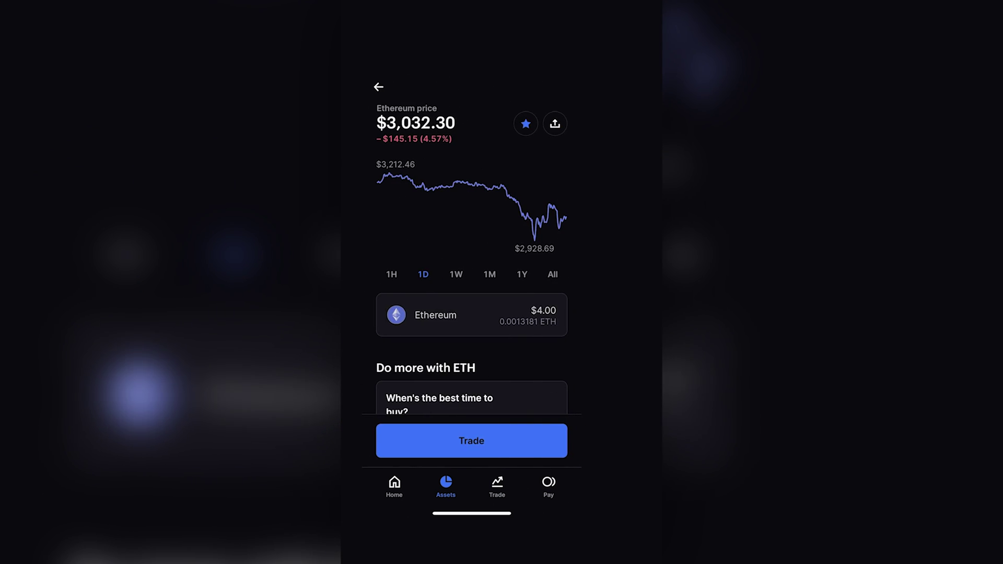
left_click(471, 314)
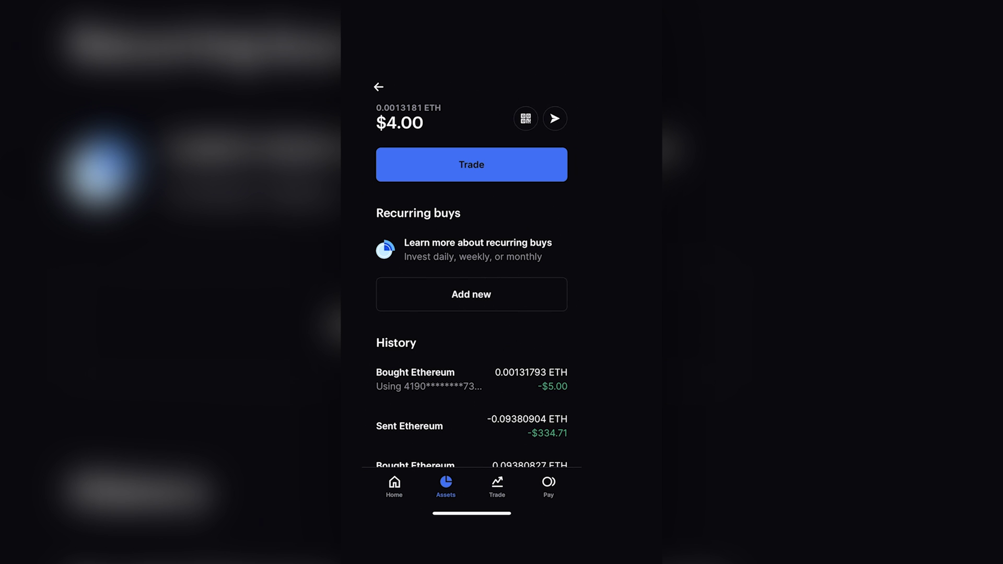
left_click(555, 119)
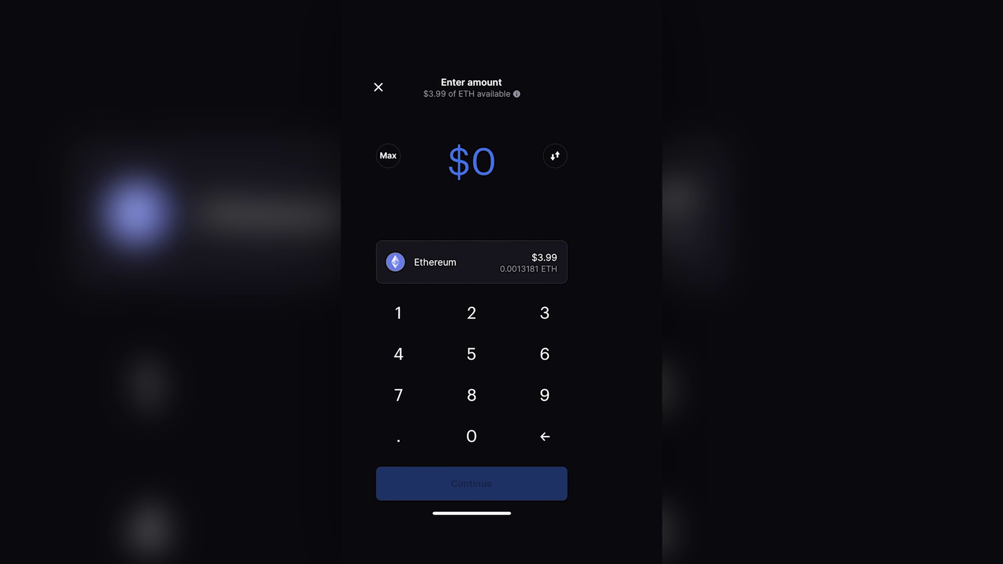
left_click(545, 308)
left_click(471, 483)
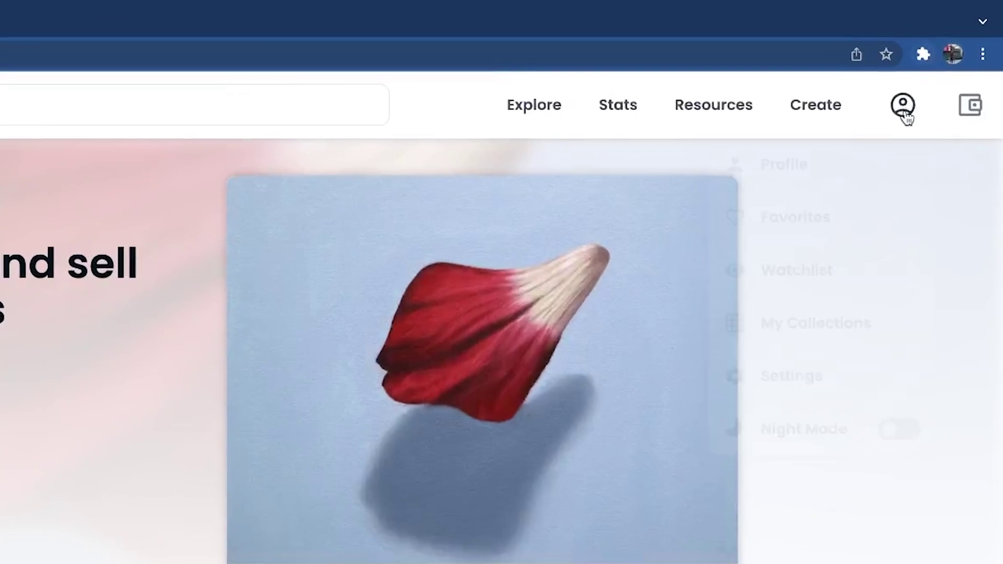
Step: Sign in to OpenSea by unlocking MetaMask with the wallet password, then go to My Collections
left_click(942, 65)
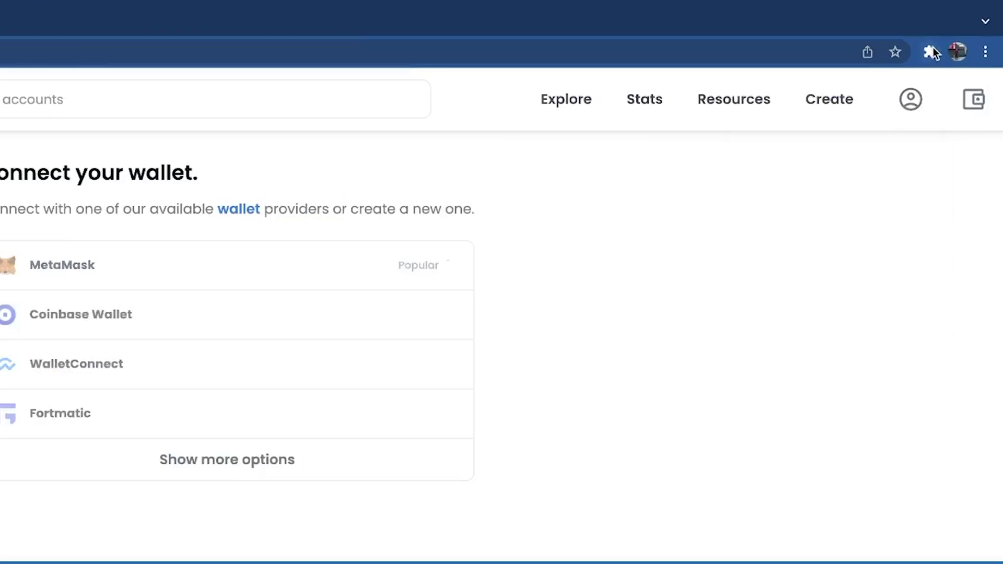
left_click(955, 33)
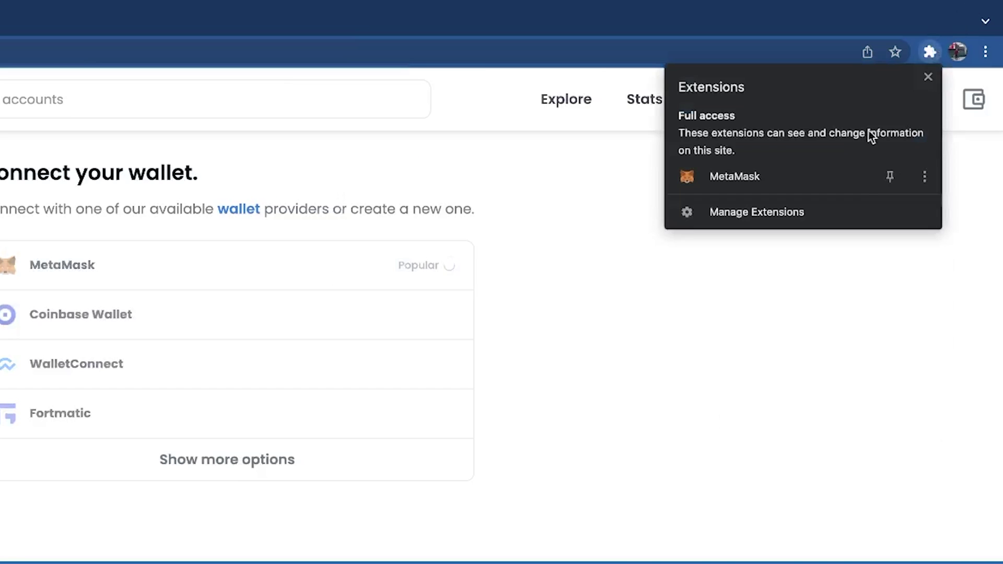
left_click(895, 112)
type("*")
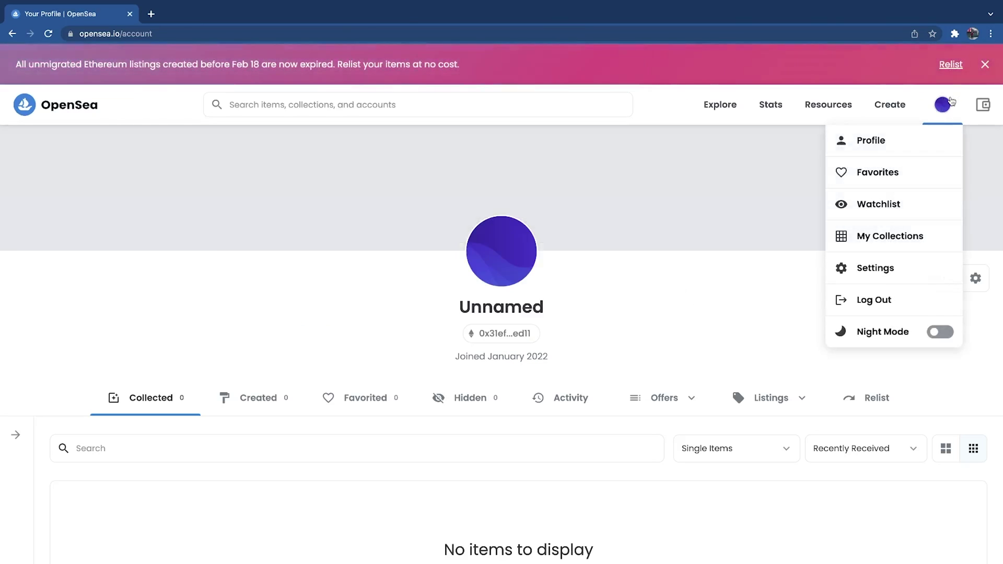
left_click(919, 237)
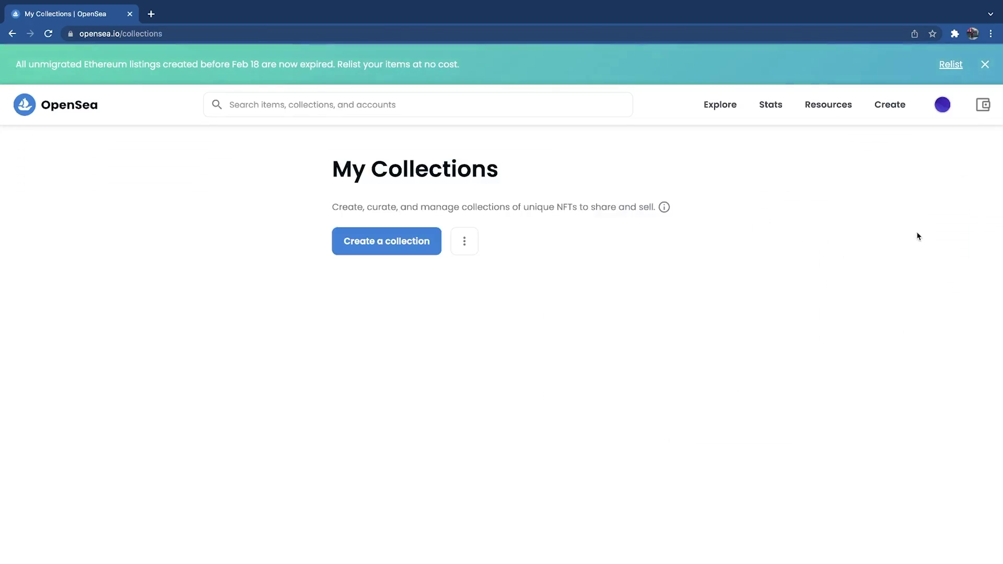
Step: Start a new collection with Logo.jpeg, FeatureImage.jpeg and Banner.jpeg from the FriendlyRemindersNFT folder
left_click(407, 248)
scroll(366, 262, "down", 2)
left_click(249, 297)
left_click(332, 76)
double_click(385, 55)
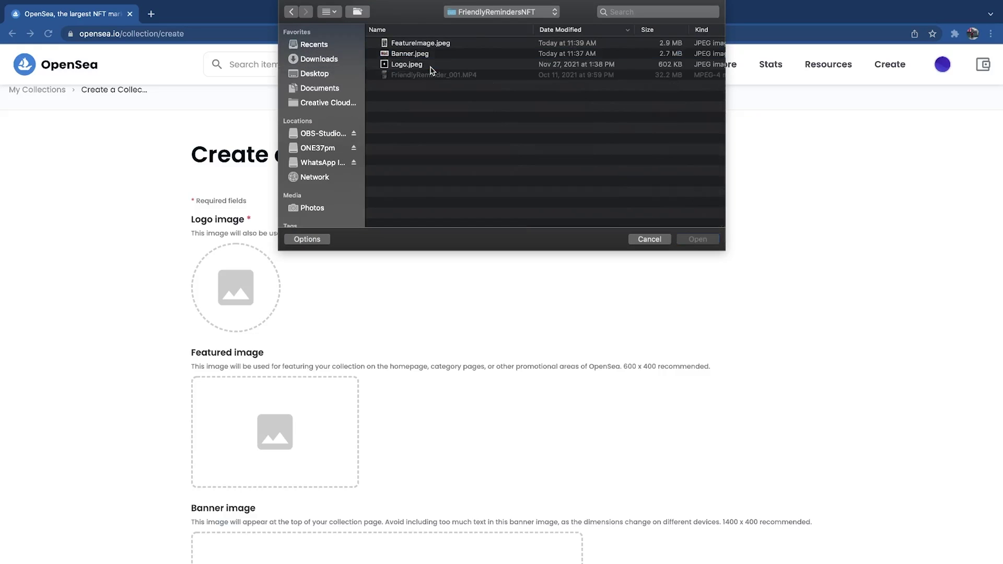
double_click(407, 64)
scroll(376, 359, "down", 3)
left_click(344, 334)
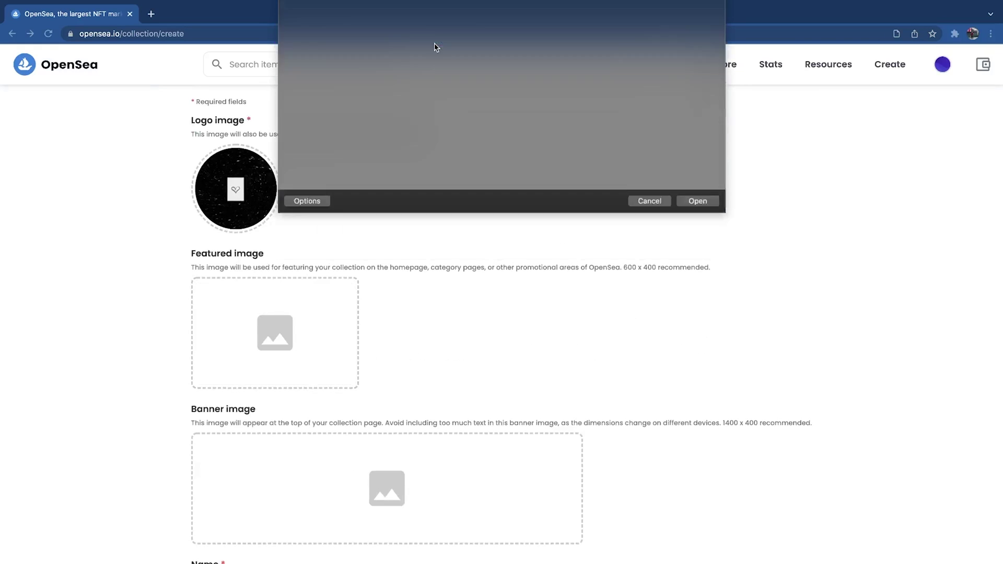
double_click(437, 44)
scroll(461, 327, "down", 3)
left_click(461, 327)
double_click(439, 55)
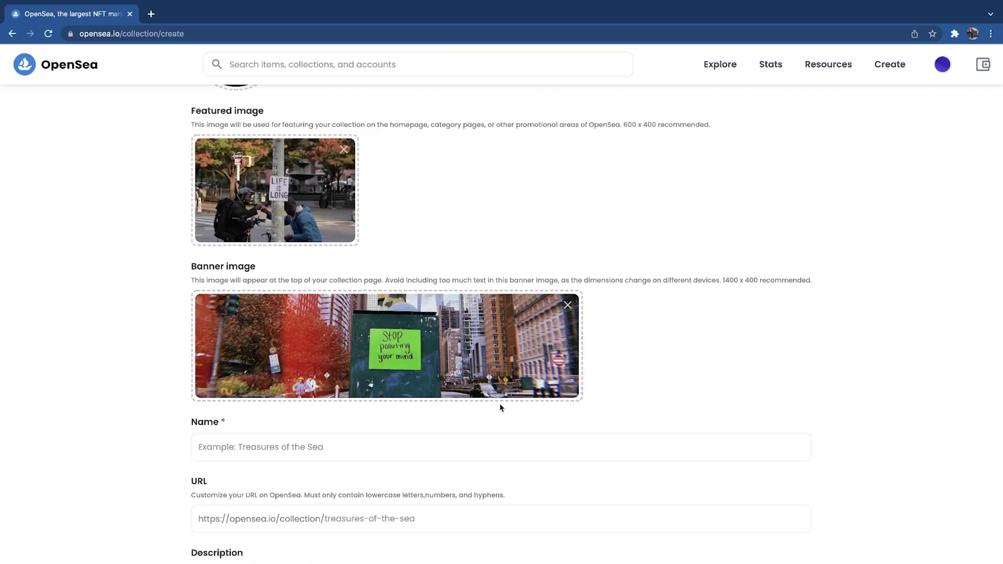
Step: Name the collection 'Friendly Reminders', begin its description, and review the payment token options
scroll(500, 407, "down", 3)
left_click(432, 366)
type("Friendly Reminders")
key("Tab")
key("Tab")
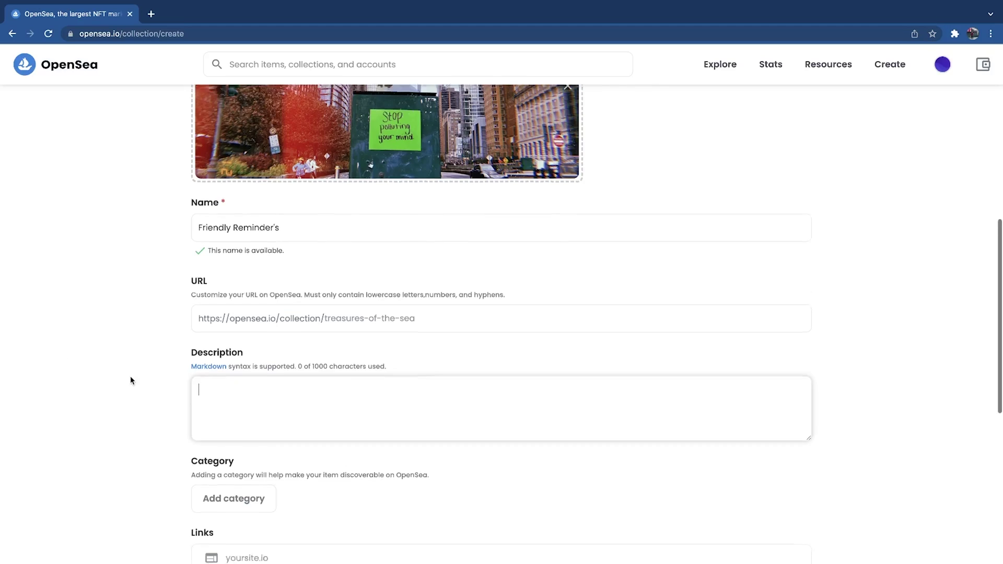
type("A col")
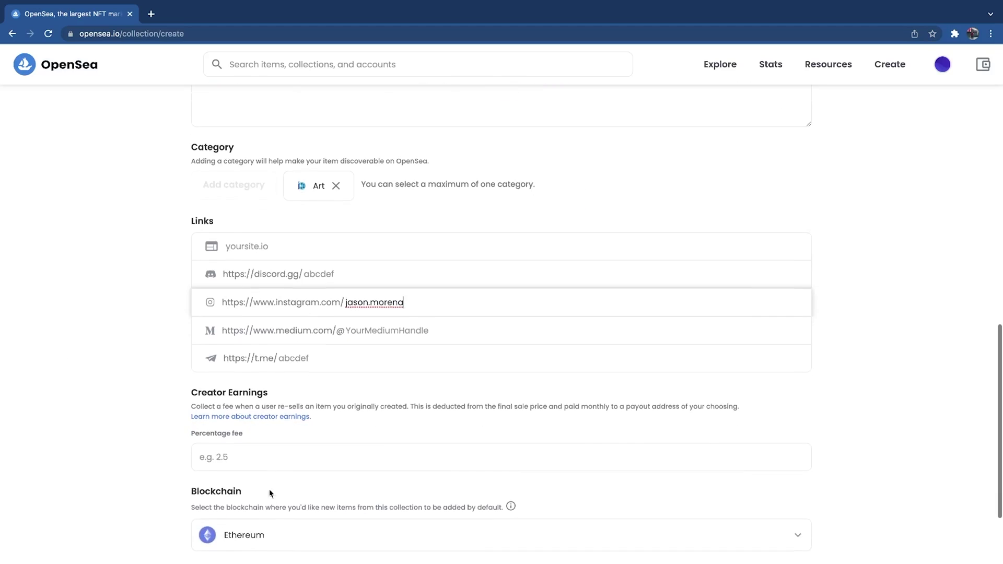
scroll(270, 493, "down", 2)
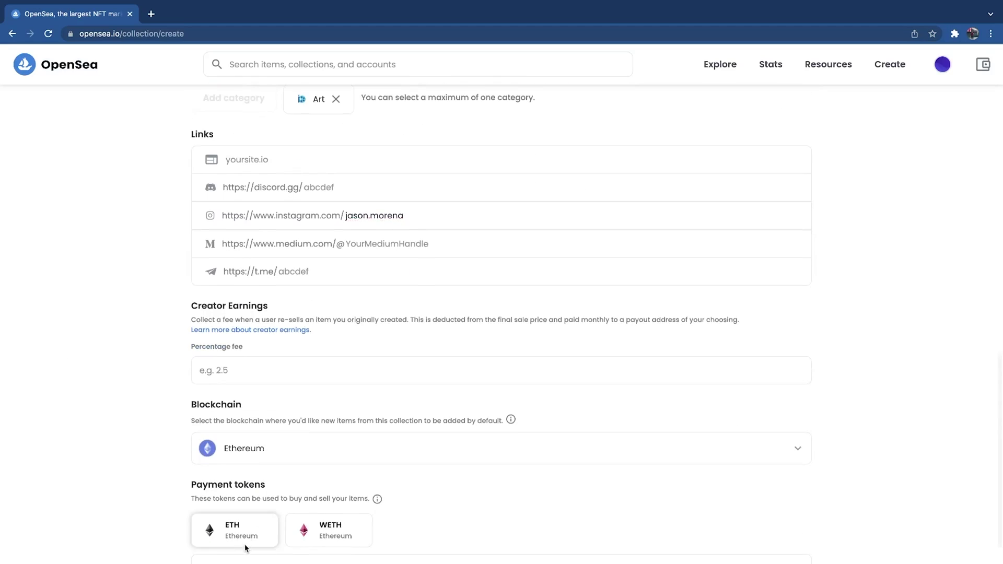
scroll(327, 534, "down", 3)
left_click(235, 448)
scroll(154, 465, "down", 2)
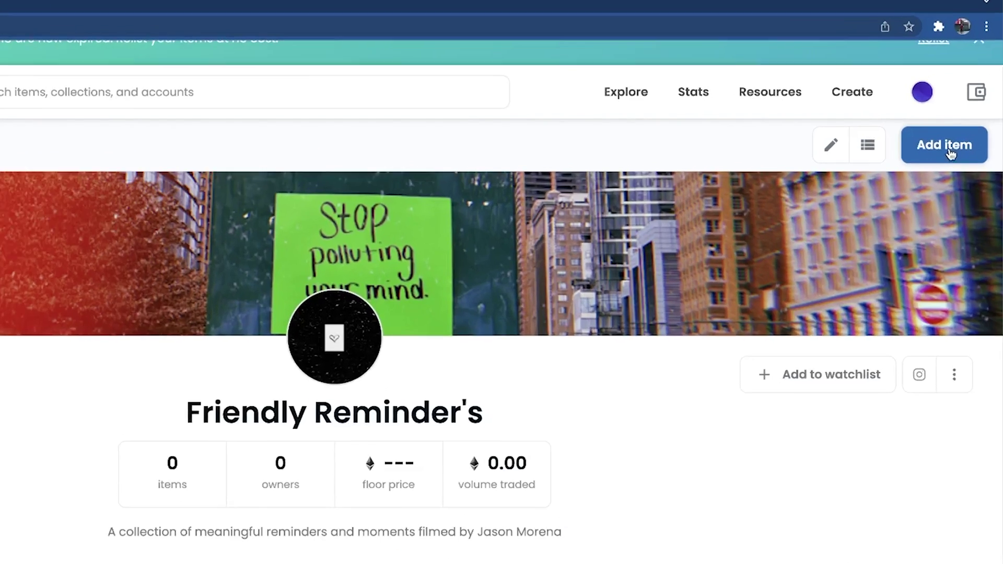
Step: Add a new item with the MP4 video, a preview image, and the name 'LIFE IS LONG'
left_click(964, 130)
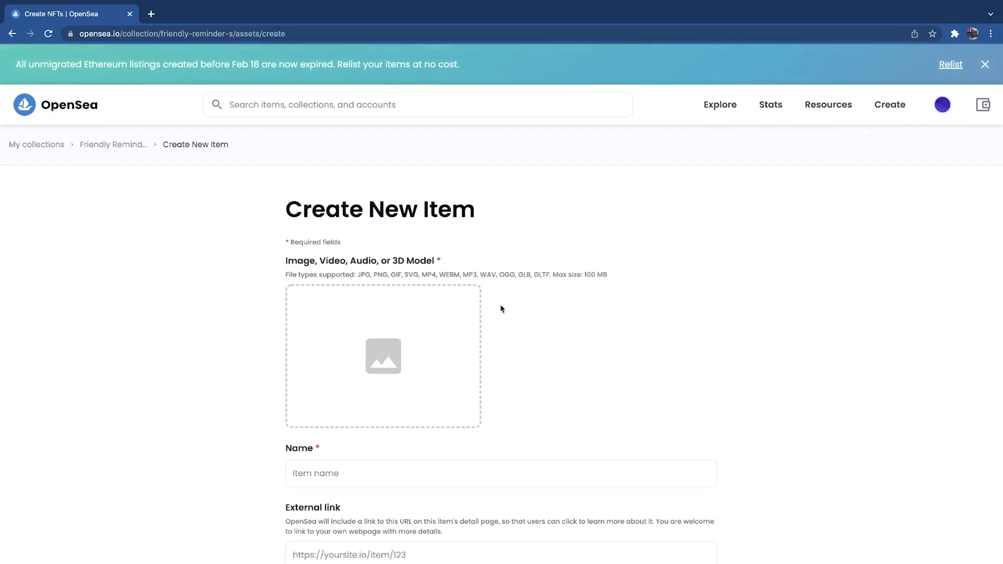
left_click(409, 352)
double_click(414, 86)
scroll(328, 402, "down", 2)
left_click(328, 402)
double_click(445, 58)
scroll(470, 246, "down", 3)
left_click(418, 396)
type("LIFE IS LO")
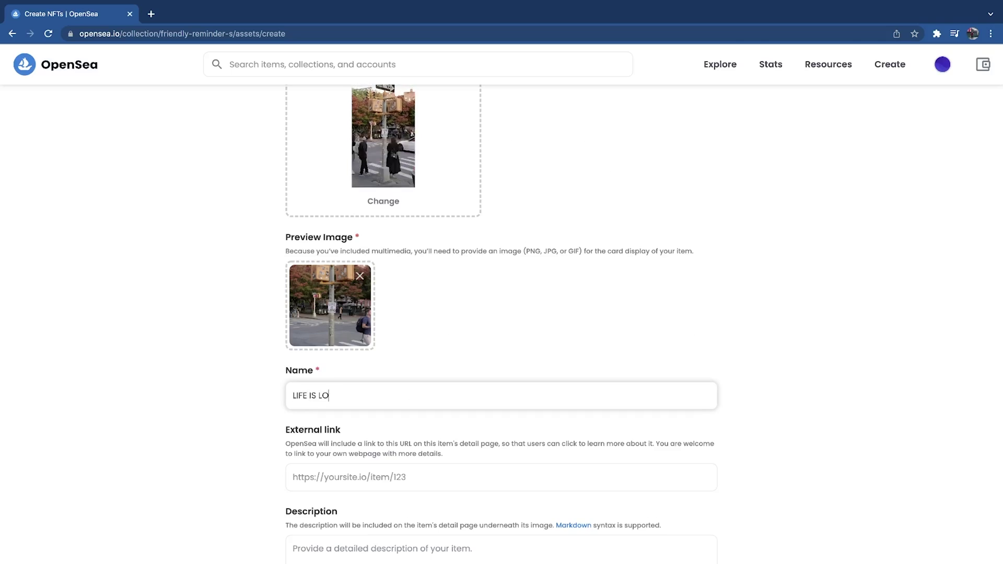
type("NG")
Step: Look at the Properties, Levels and Stats editors without adding any, leaving unlockable content off
scroll(455, 450, "down", 2)
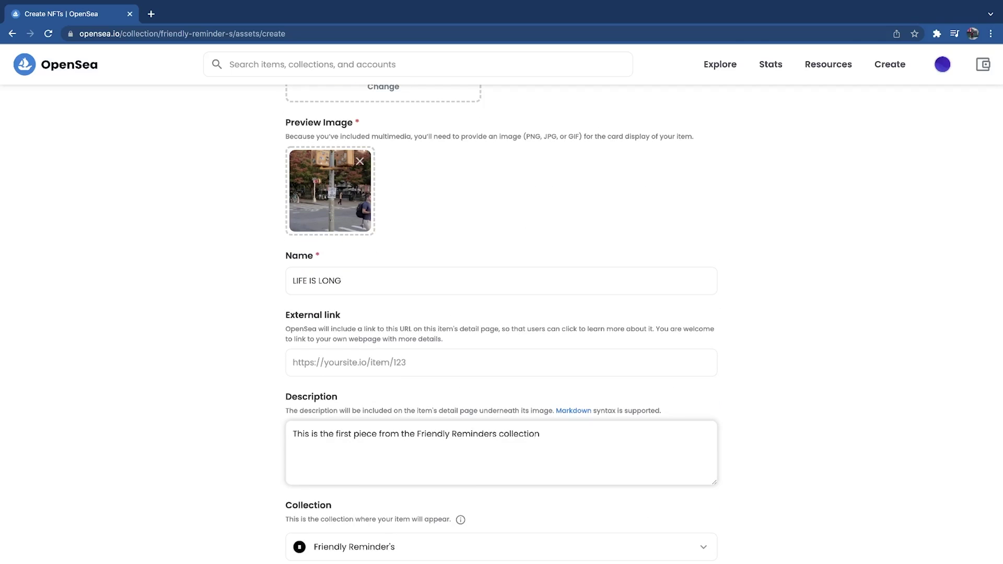
scroll(497, 410, "down", 5)
left_click(712, 354)
left_click(634, 122)
left_click(703, 393)
left_click(634, 123)
left_click(703, 439)
left_click(634, 124)
scroll(702, 418, "down", 2)
left_click(701, 396)
left_click(704, 394)
scroll(645, 415, "down", 1)
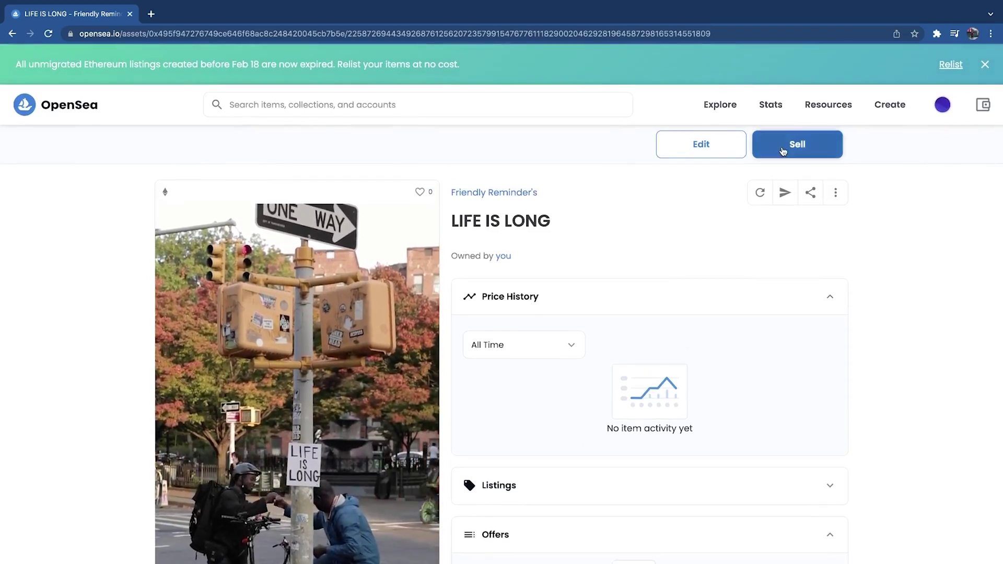
Step: List LIFE IS LONG at a fixed 0.15 ETH for 1 month and submit it for MetaMask signing
left_click(782, 148)
left_click(415, 357)
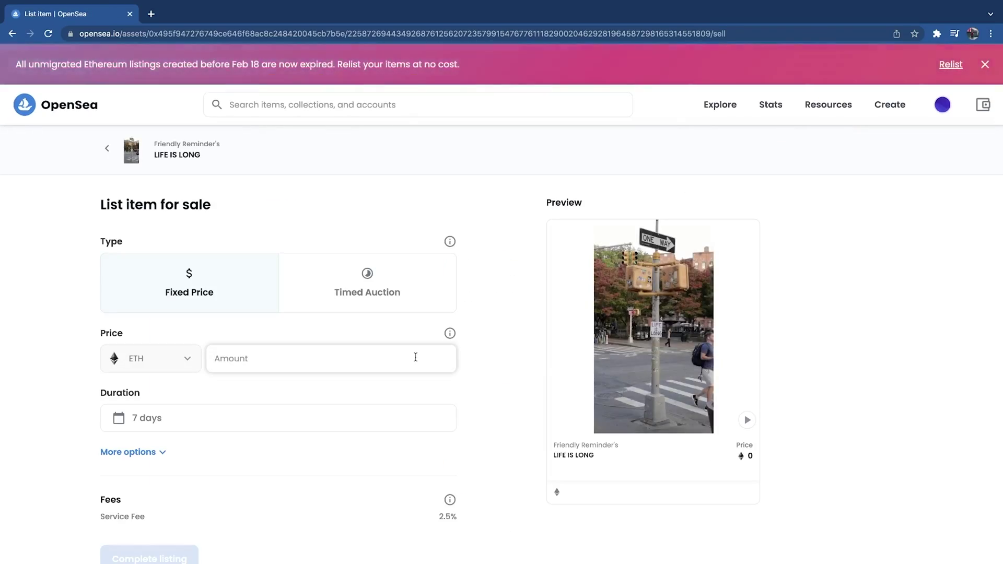
type(".16")
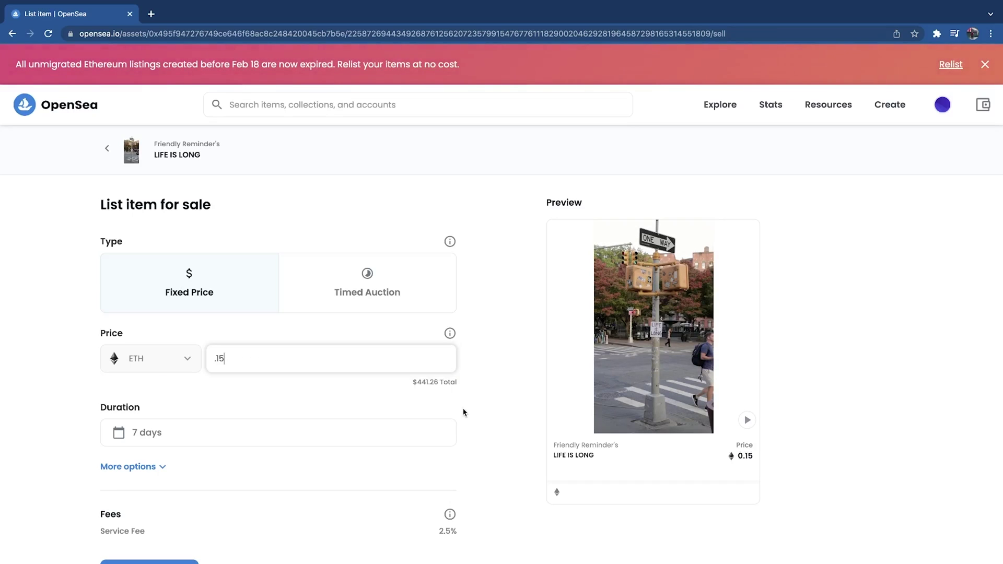
scroll(459, 409, "down", 1)
left_click(410, 382)
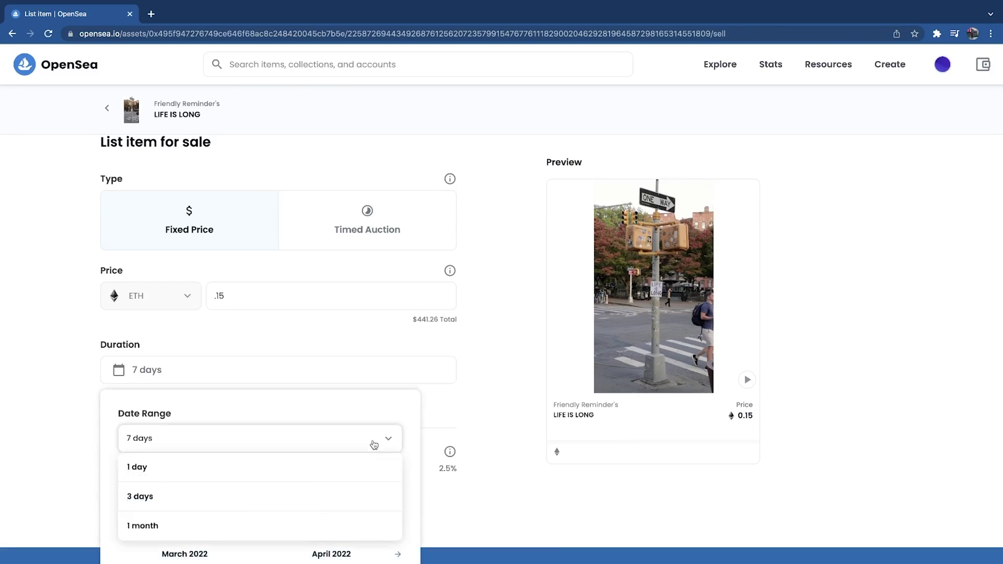
left_click(474, 372)
scroll(474, 373, "up", 2)
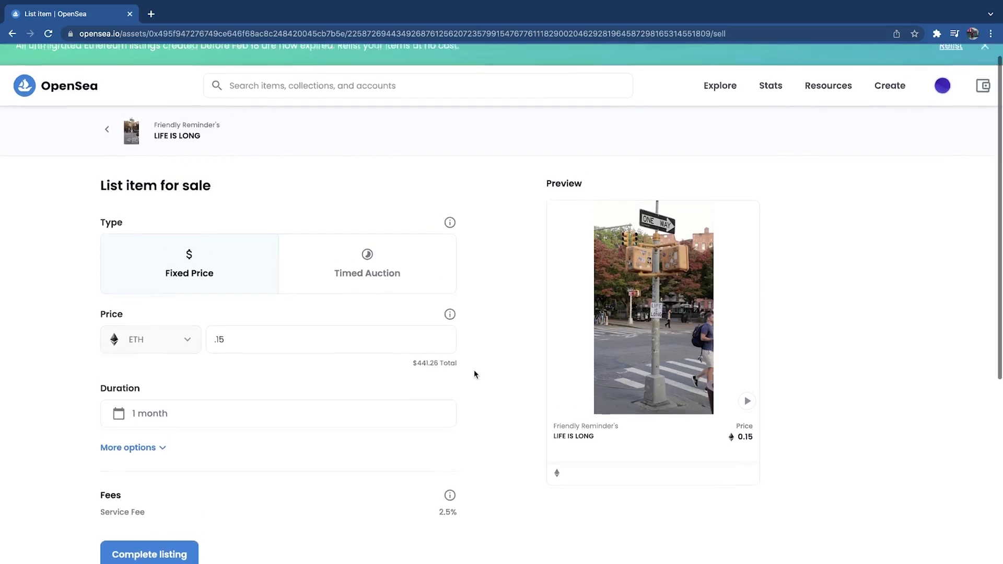
left_click(149, 557)
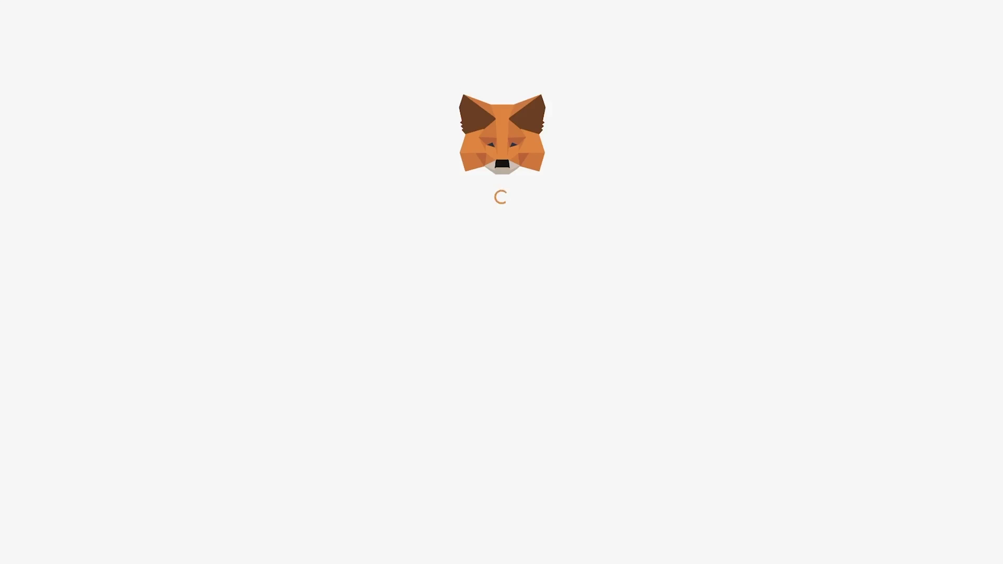